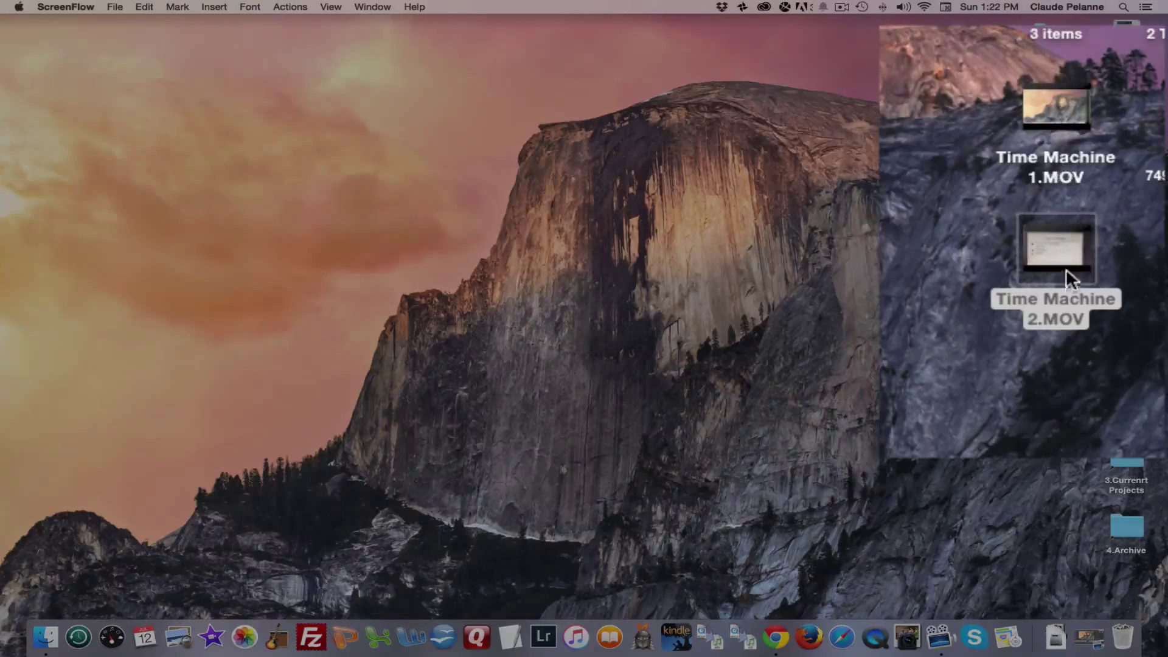
Move Time Machine 2.MOV and Time Machine 1.MOV from the desktop to the Trash.
{"action": "left_click_drag", "start_coordinate": [1055, 257], "coordinate": [1122, 632]}
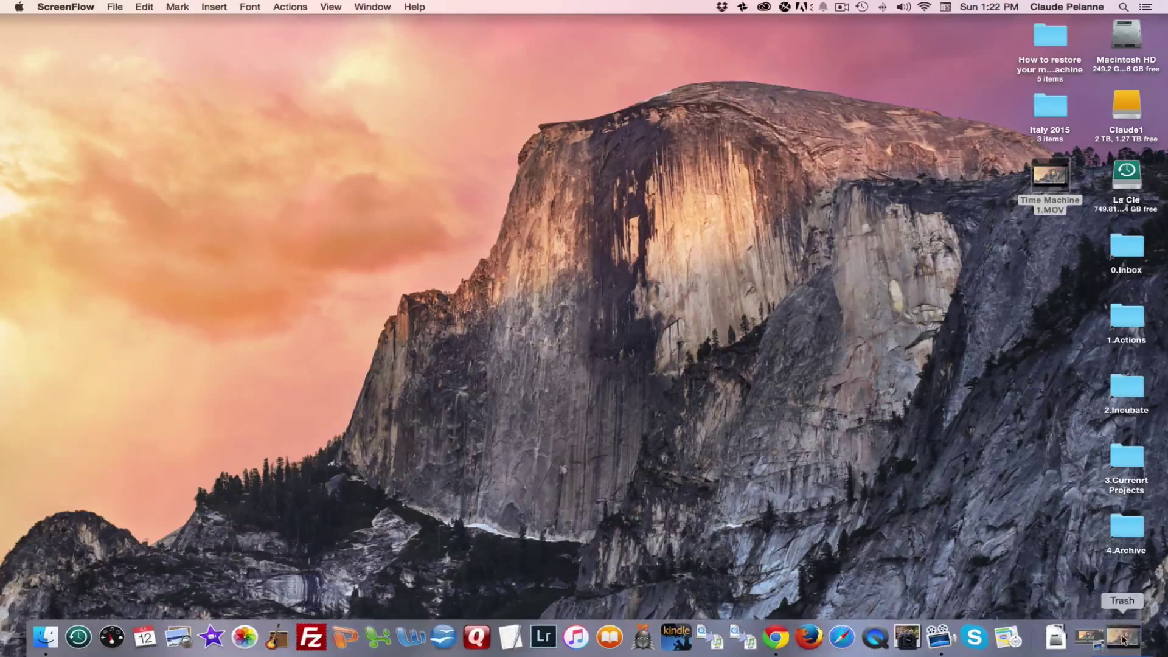
{"action": "left_click_drag", "start_coordinate": [1123, 639], "coordinate": [1123, 637]}
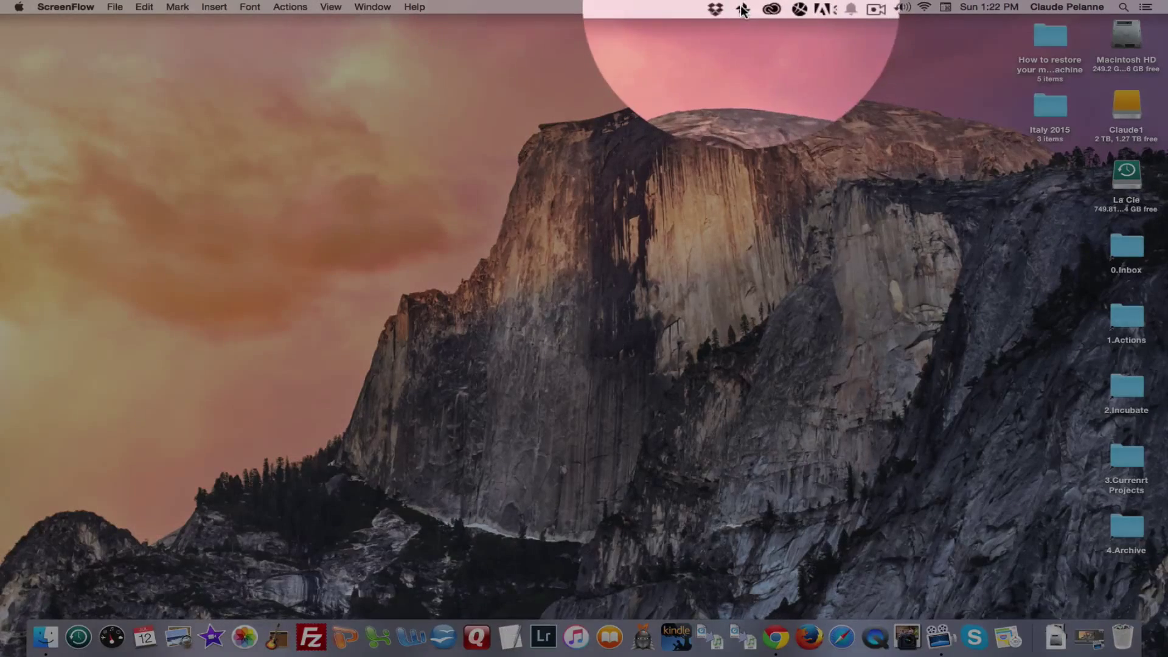
Open Google Photos in Chrome, open the first Jul 10 video and check its file details.
{"action": "left_click", "coordinate": [742, 7]}
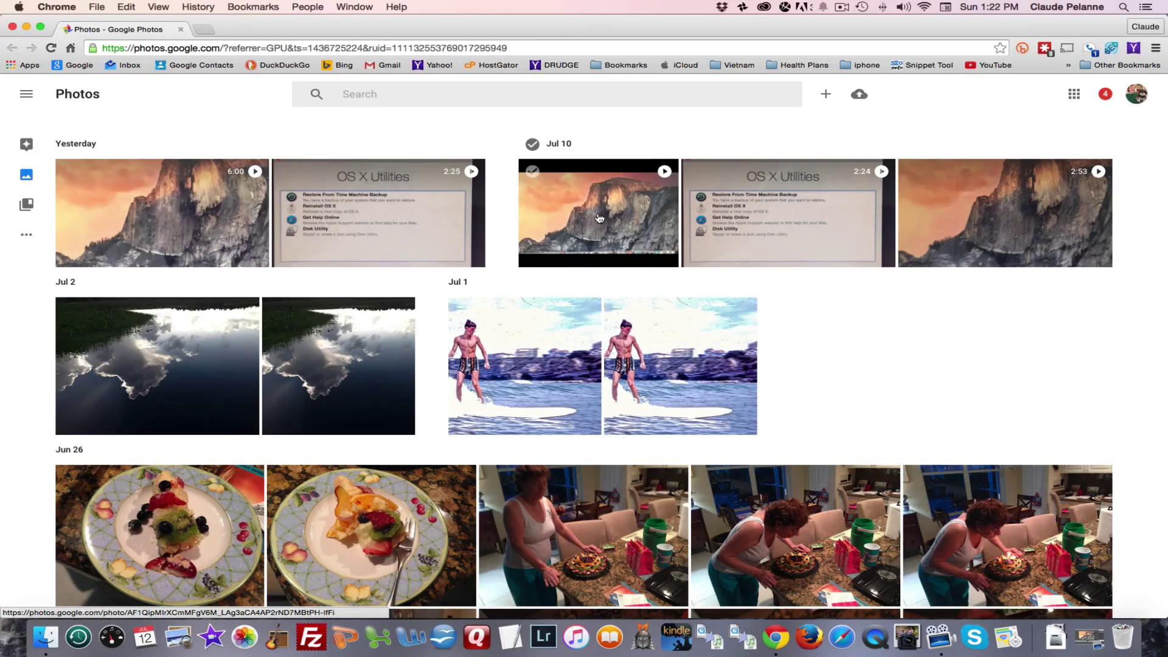
{"action": "left_click", "coordinate": [590, 218]}
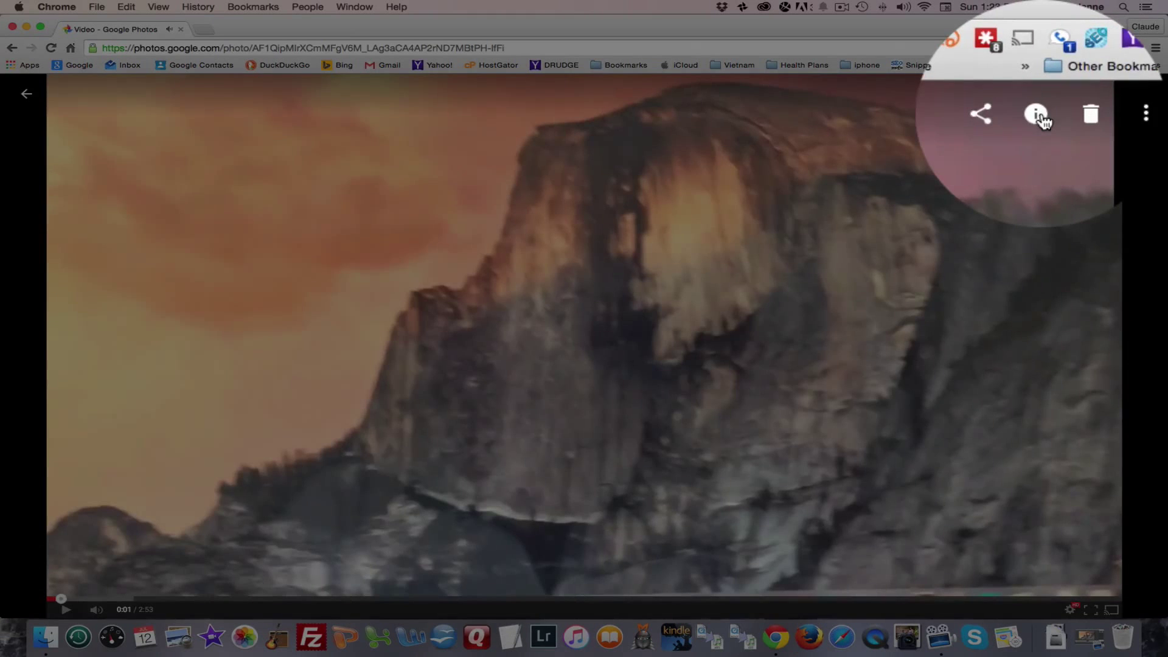
{"action": "left_click", "coordinate": [1076, 93]}
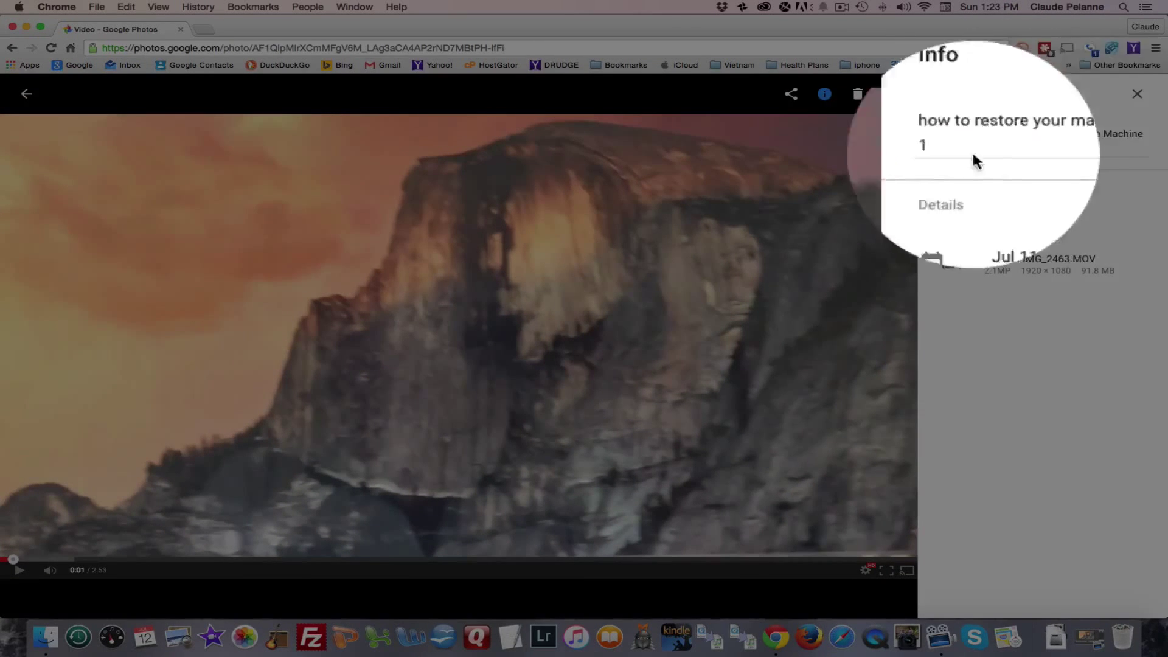
{"action": "left_click", "coordinate": [1137, 93]}
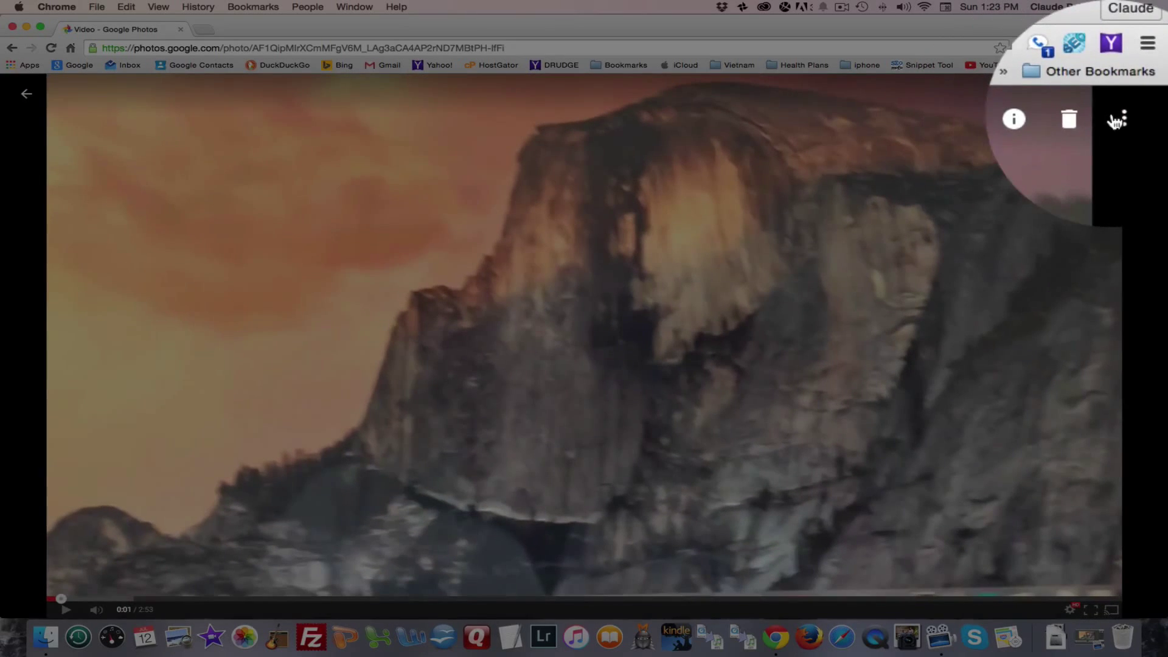
Download the opened video to the Desktop under the name Time Machine 1.MOV.
{"action": "left_click", "coordinate": [1123, 119]}
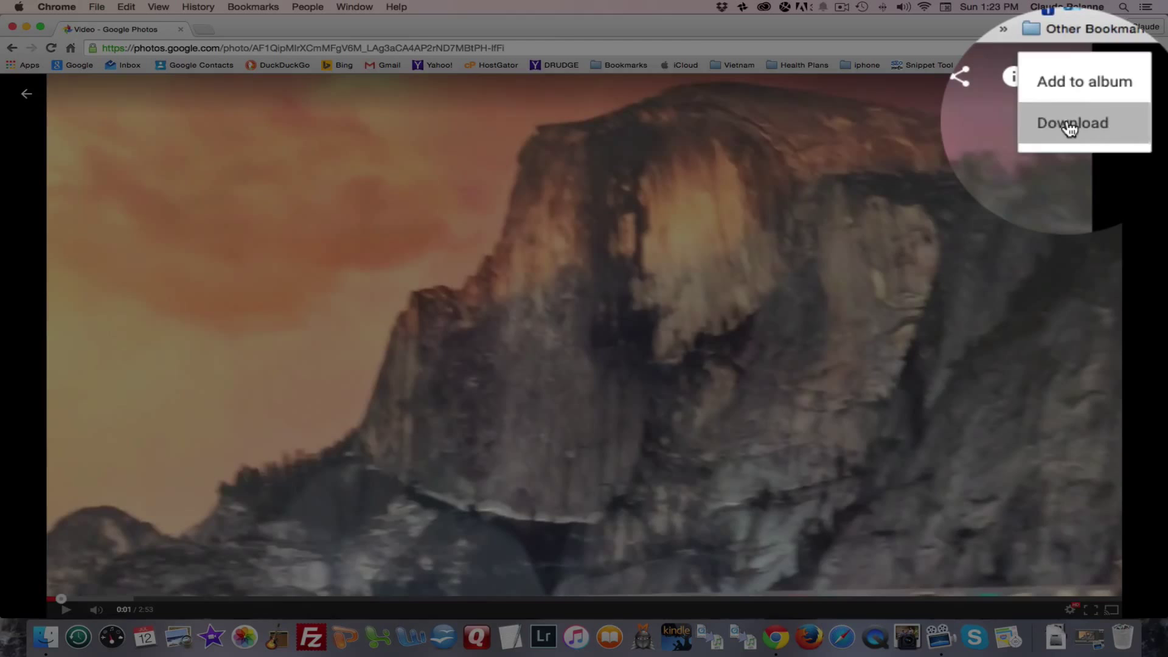
{"action": "left_click", "coordinate": [1070, 125]}
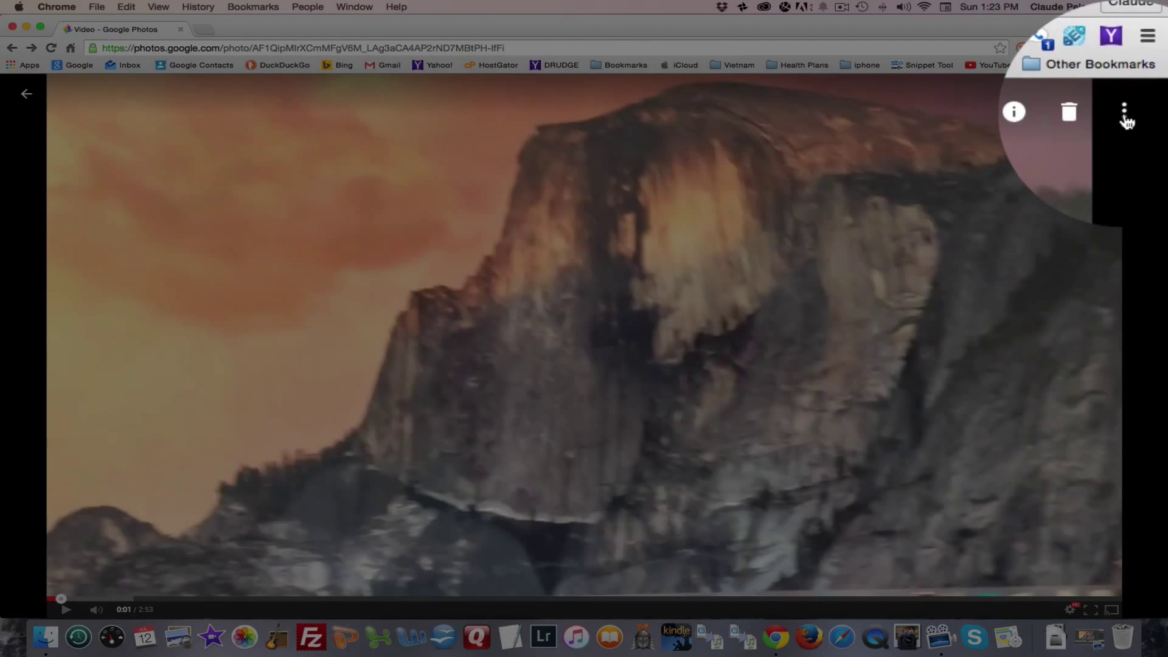
{"action": "left_click", "coordinate": [1124, 78]}
{"action": "left_click", "coordinate": [1074, 122]}
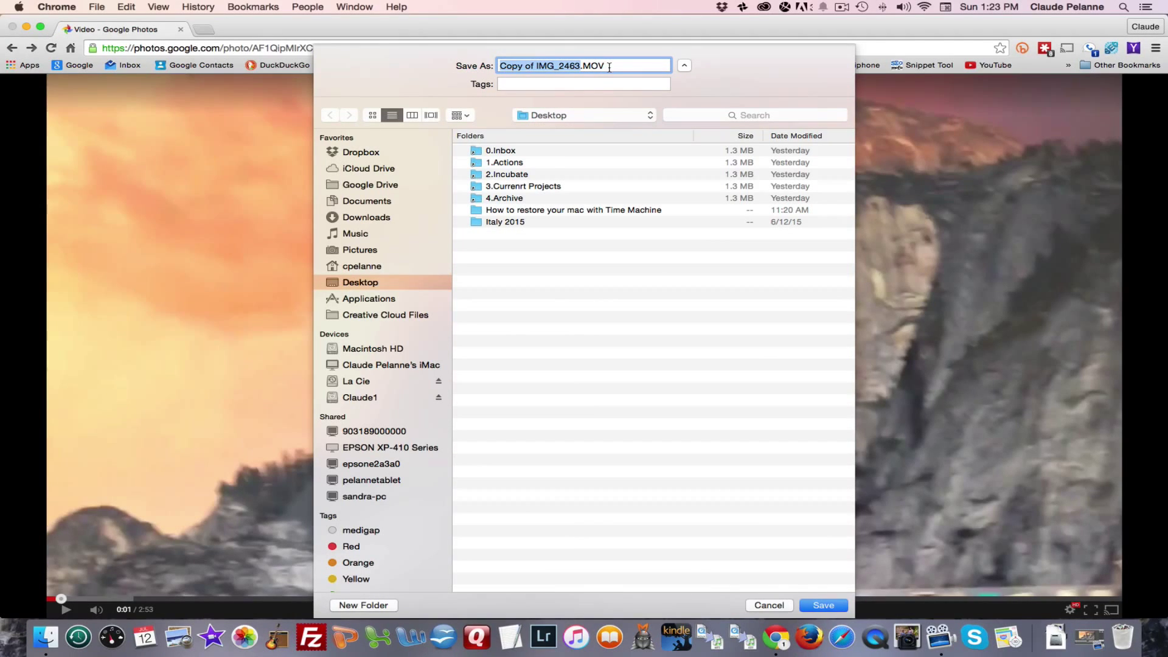
{"action": "type", "text": "Time M"}
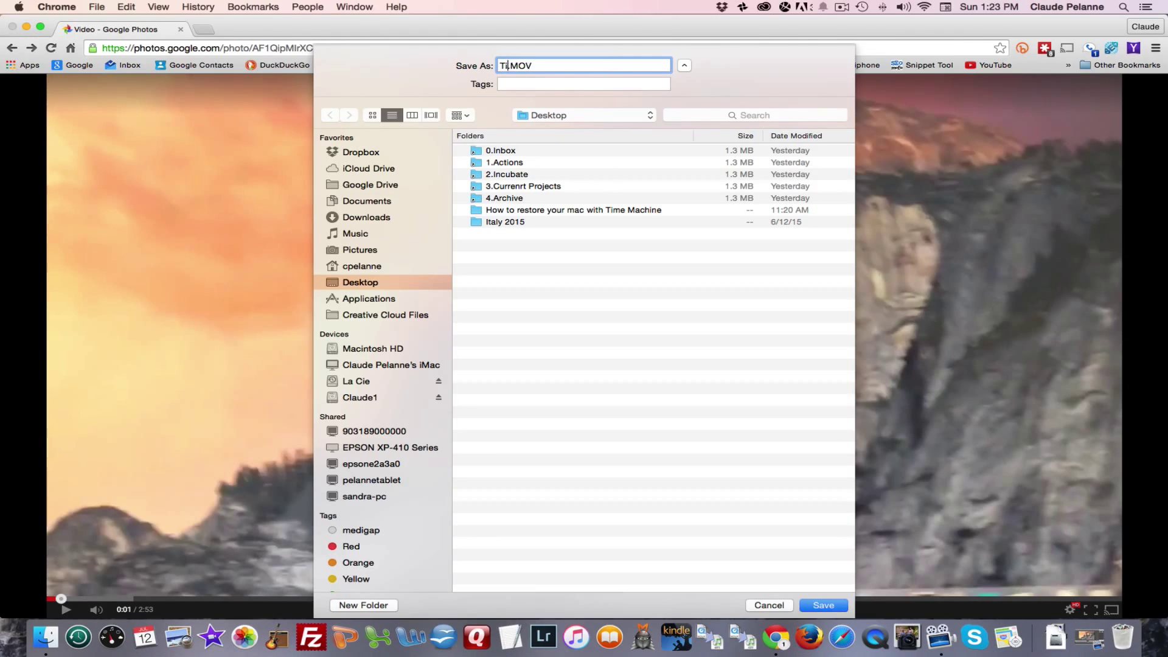
{"action": "type", "text": "achine 1"}
{"action": "left_click", "coordinate": [829, 607]}
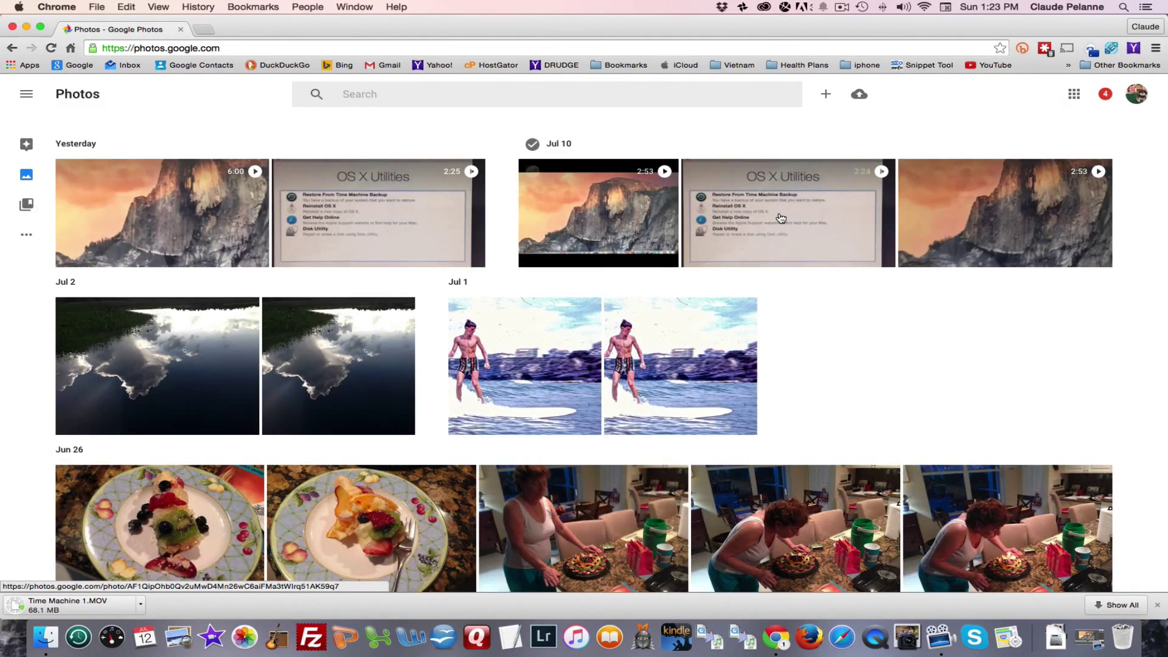
Open the OS X Utilities video from Jul 10 in the photo library and check its file details.
{"action": "left_click", "coordinate": [798, 184]}
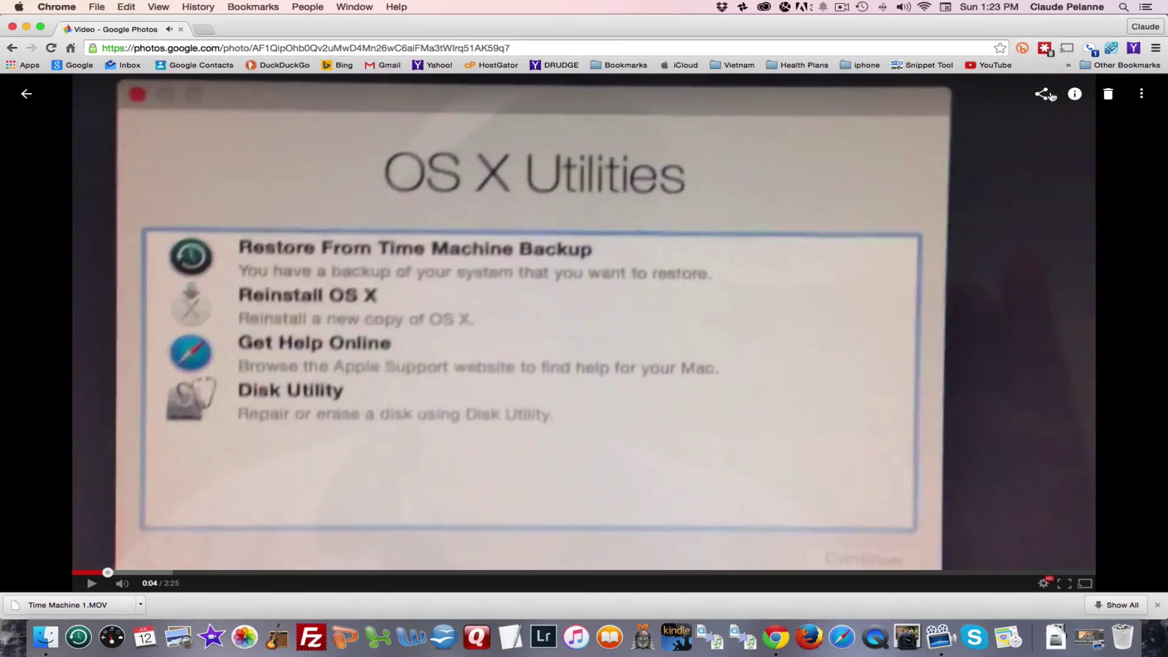
{"action": "left_click", "coordinate": [1072, 94]}
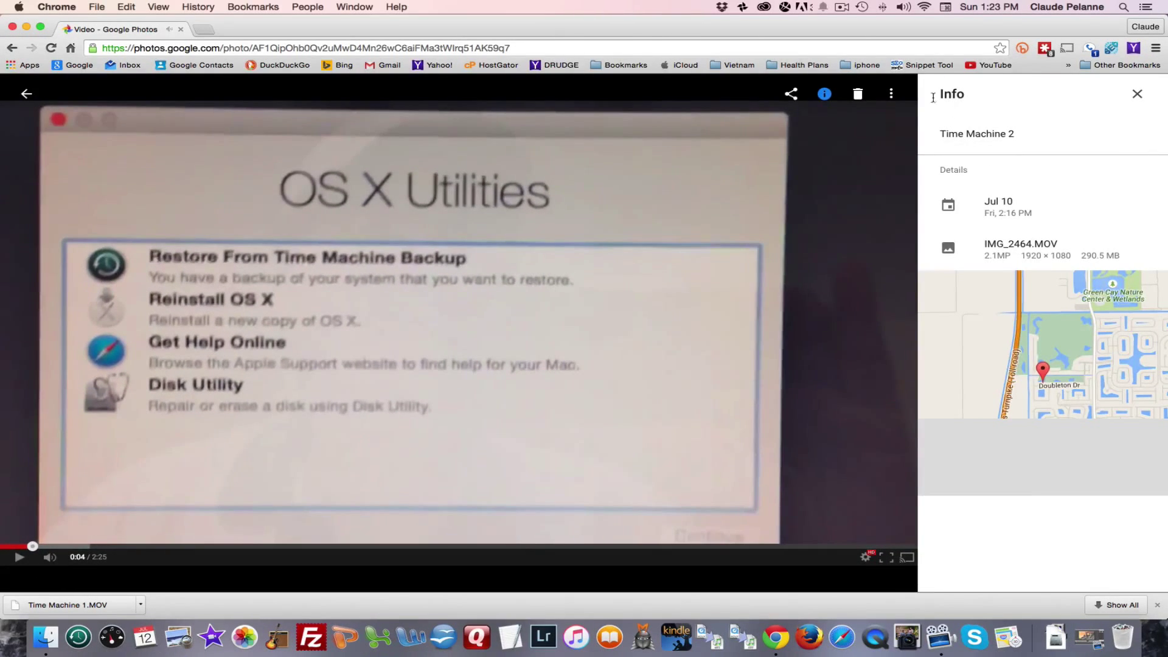
{"action": "left_click", "coordinate": [1137, 95]}
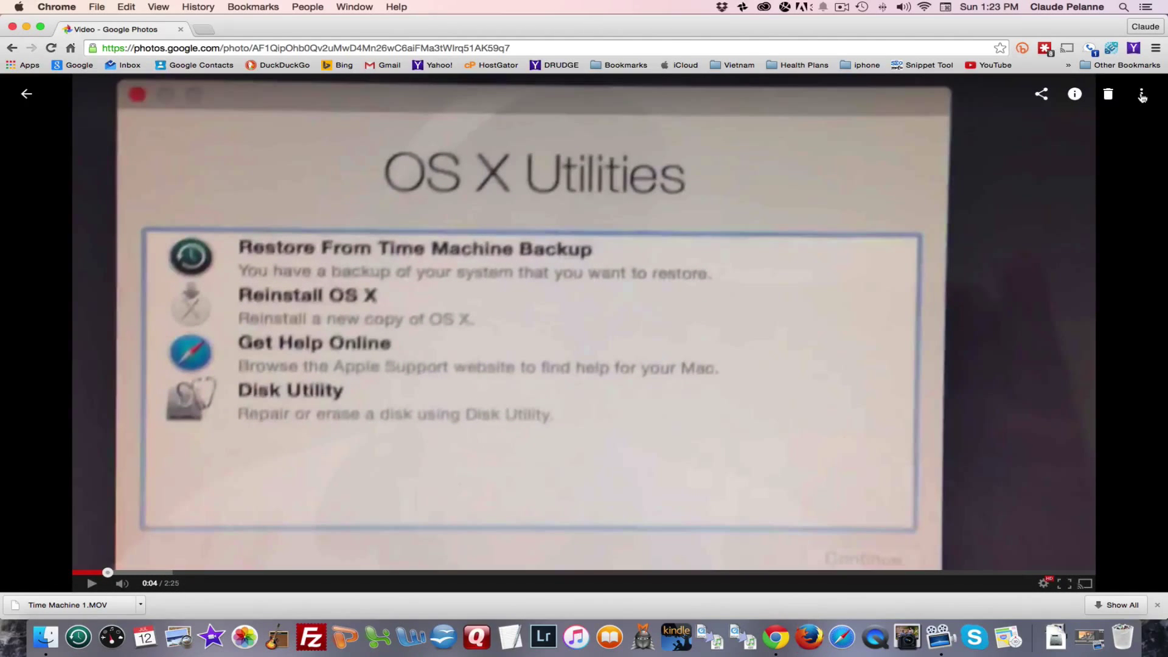
Download the OS X Utilities video to the Desktop as Time Machine 2.MOV and close the browser window.
{"action": "left_click", "coordinate": [1142, 95]}
{"action": "left_click", "coordinate": [1106, 129]}
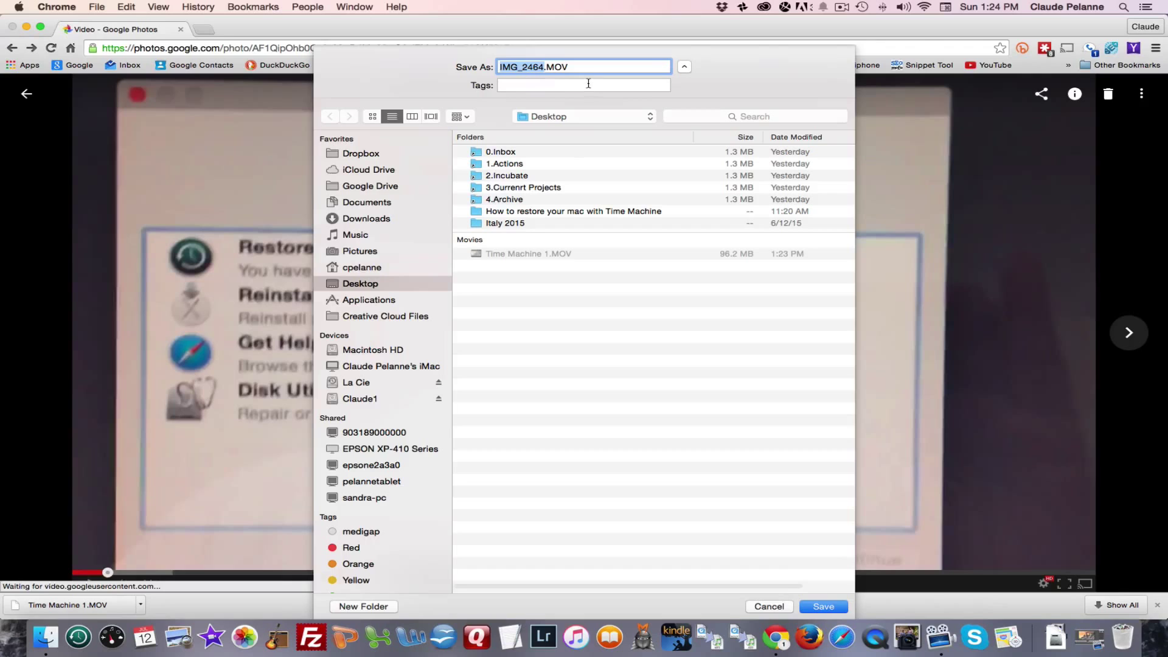
{"action": "type", "text": "T"}
{"action": "type", "text": "ime Ma"}
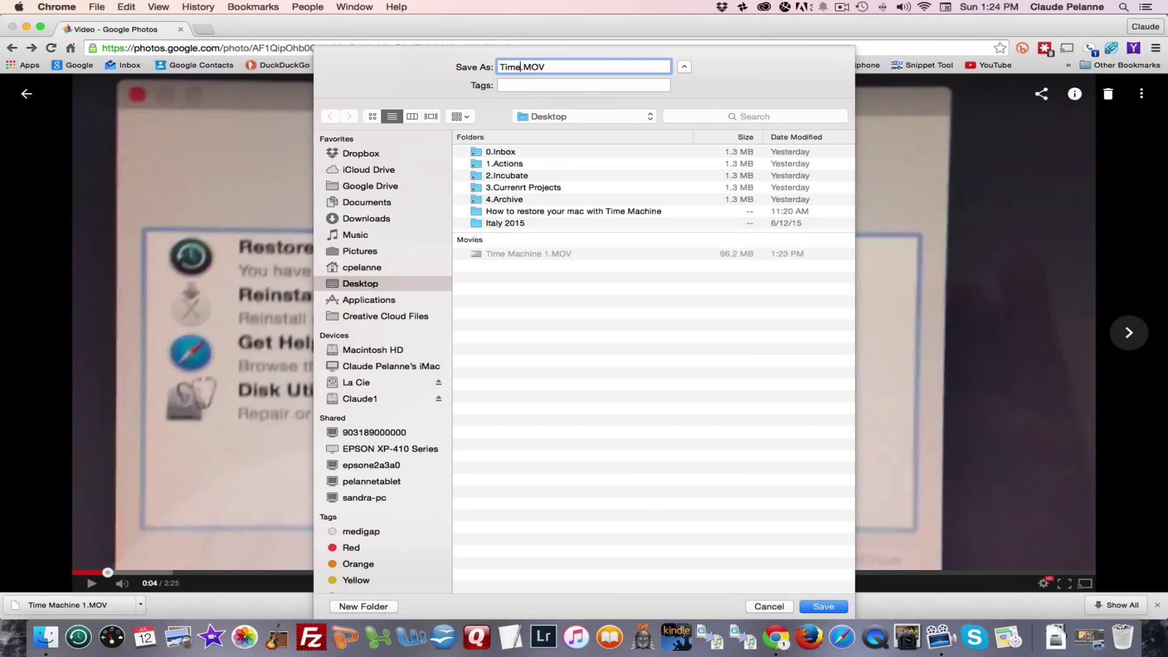
{"action": "type", "text": "chine 2"}
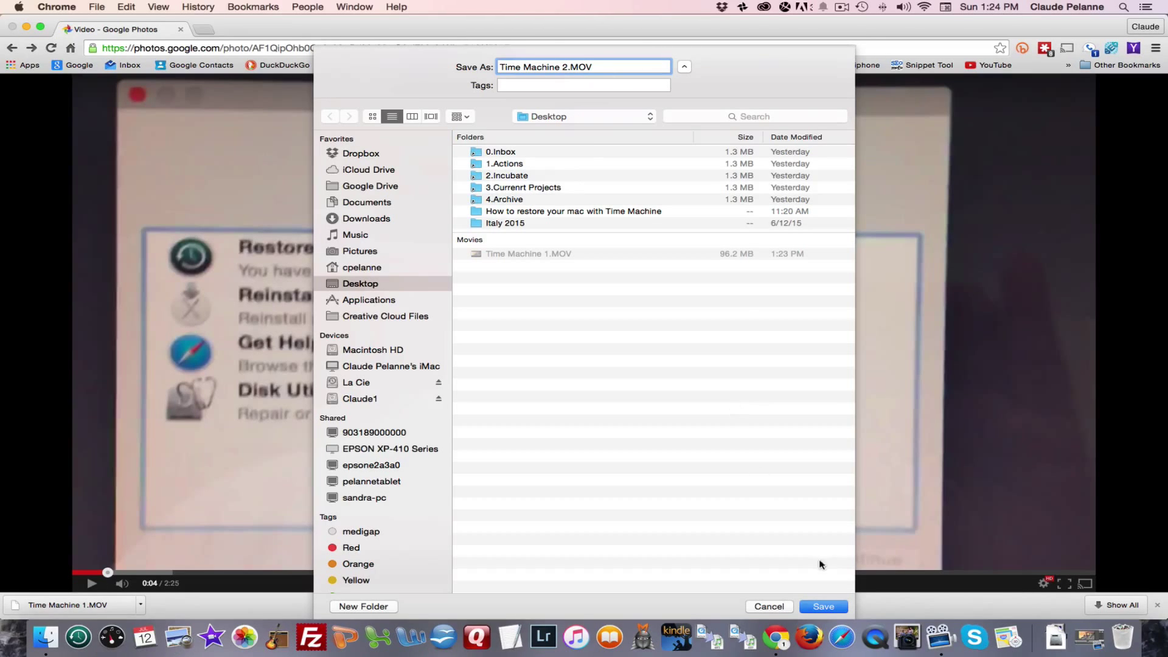
{"action": "left_click", "coordinate": [824, 607]}
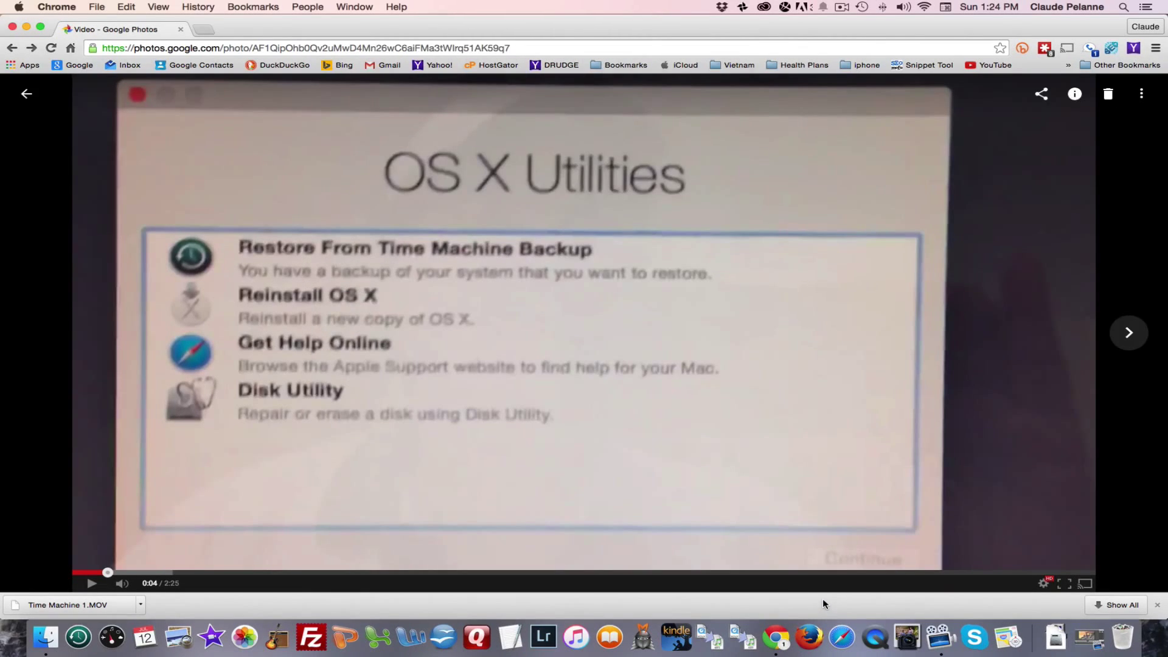
{"action": "left_click", "coordinate": [12, 27]}
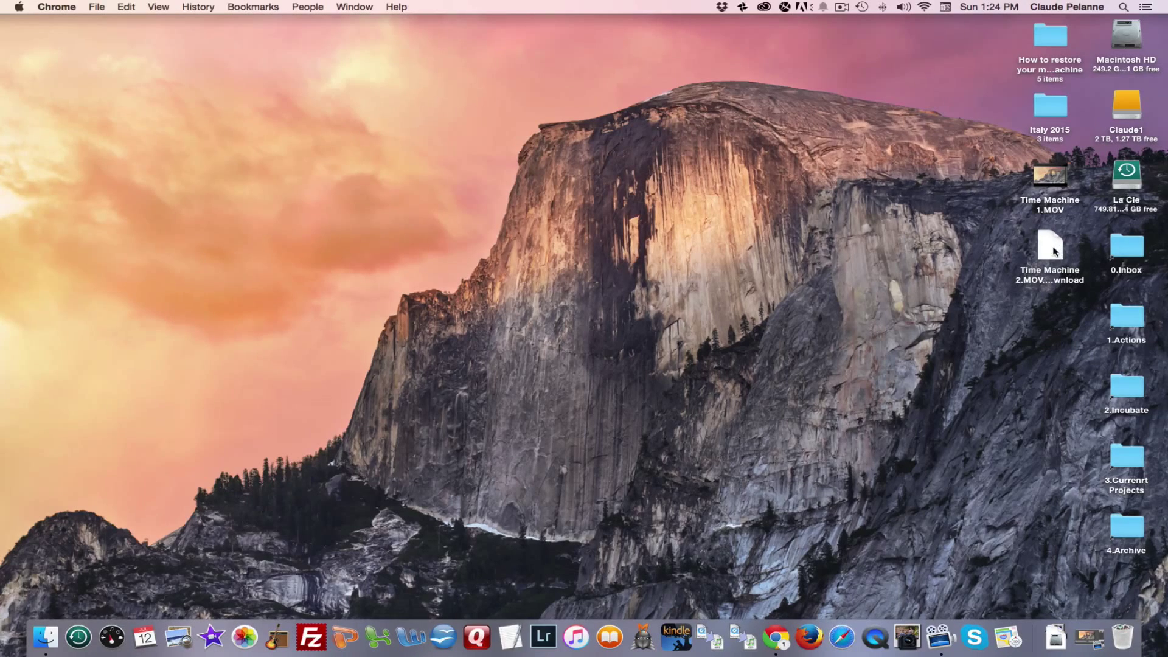
Switch to ScreenFlow, create a new custom 1920 × 1080 document and show its media library.
{"action": "left_click", "coordinate": [940, 638]}
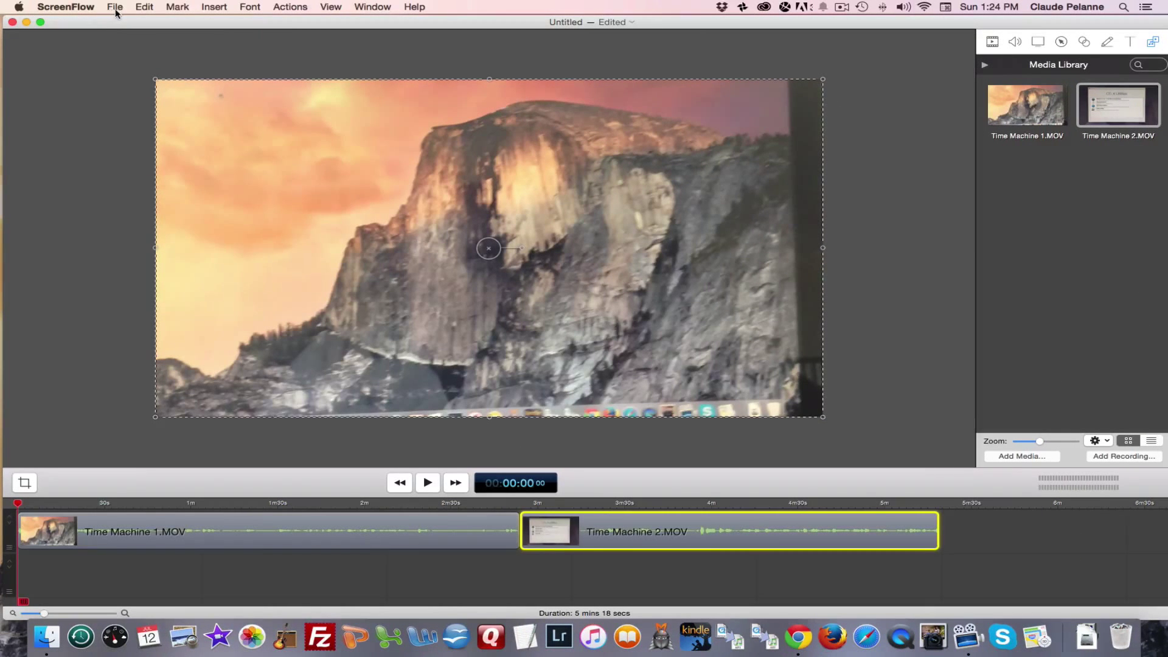
{"action": "left_click", "coordinate": [115, 12]}
{"action": "left_click", "coordinate": [122, 28]}
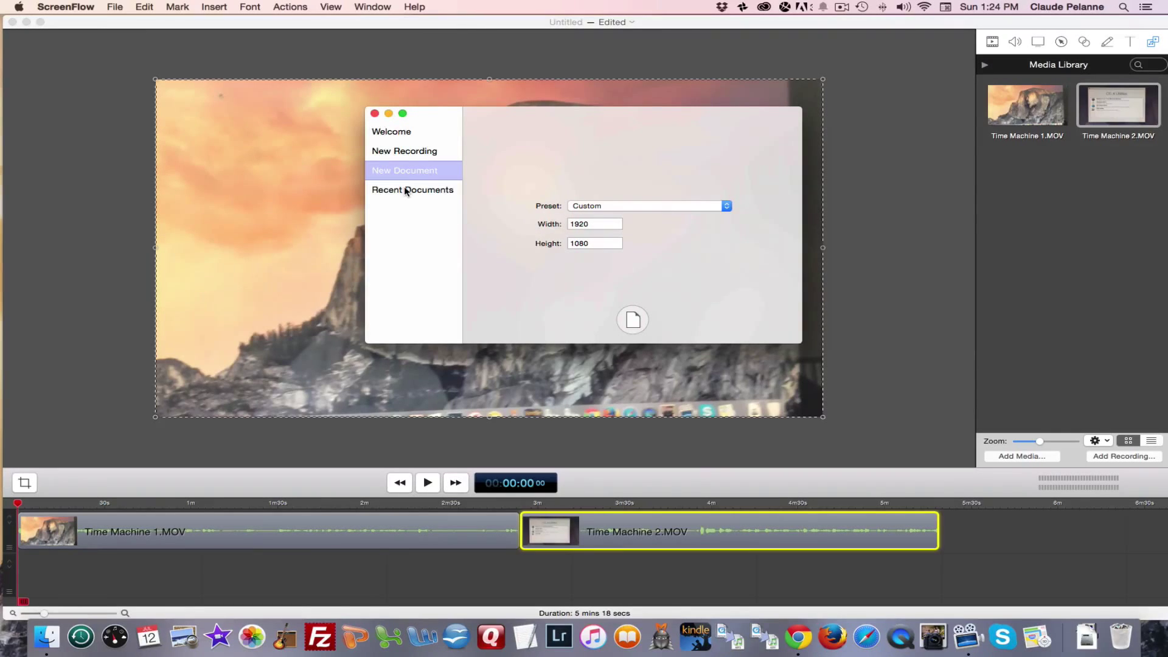
{"action": "left_click", "coordinate": [634, 312]}
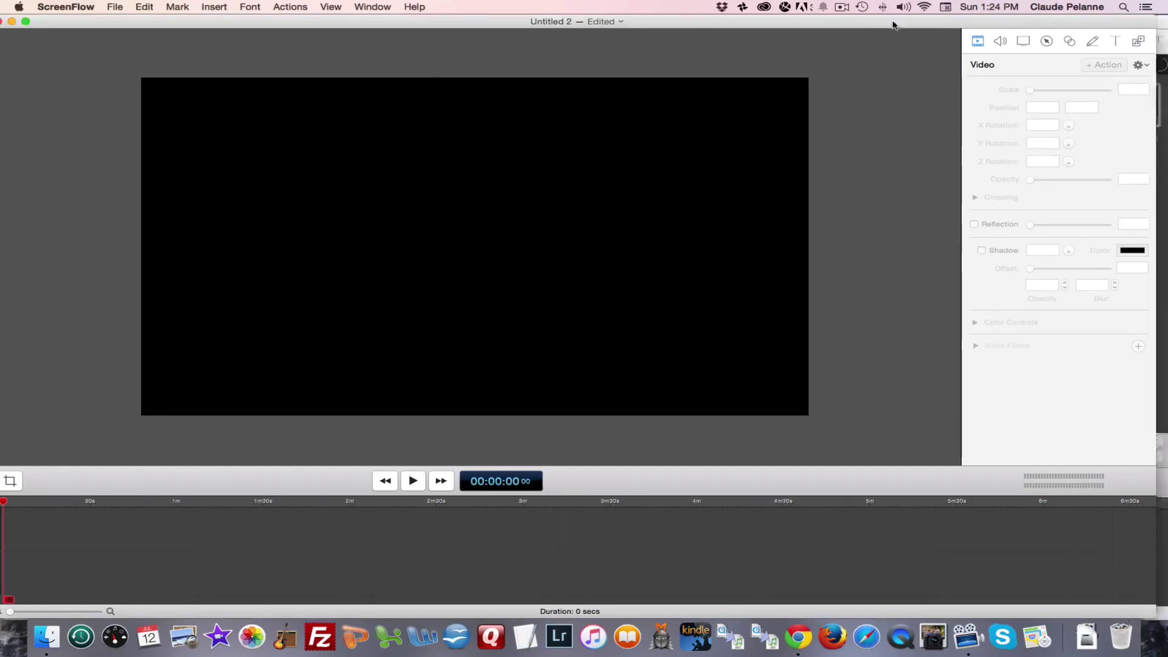
{"action": "left_click", "coordinate": [1047, 44]}
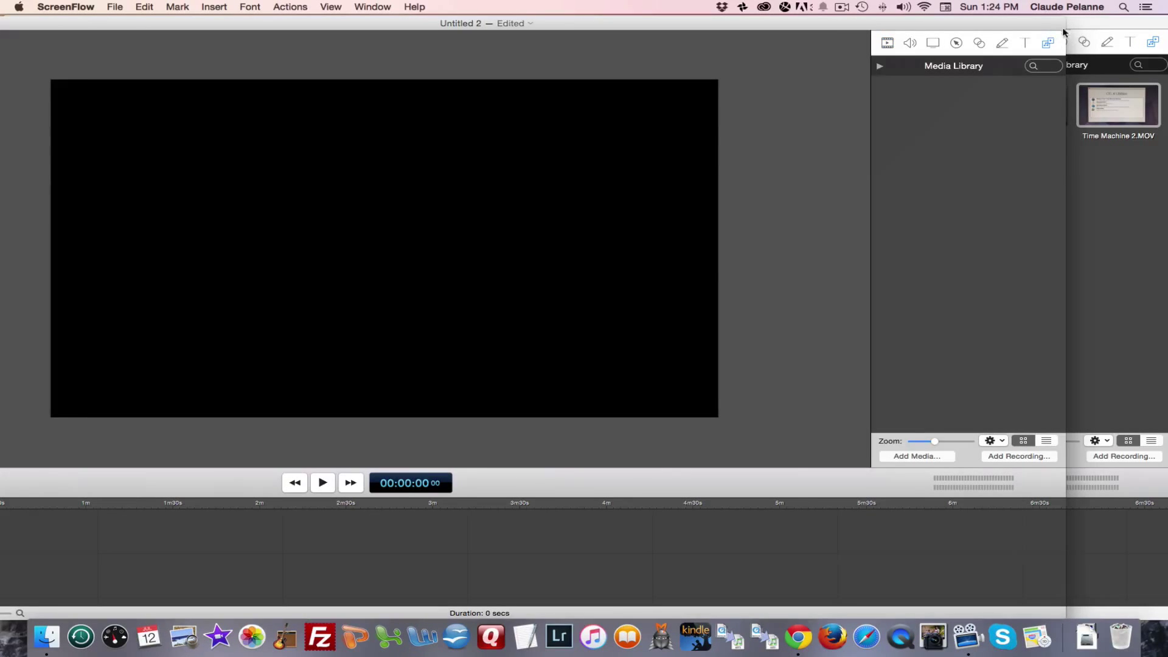
Close the older Untitled project that already contains both clips.
{"action": "left_click", "coordinate": [1082, 28]}
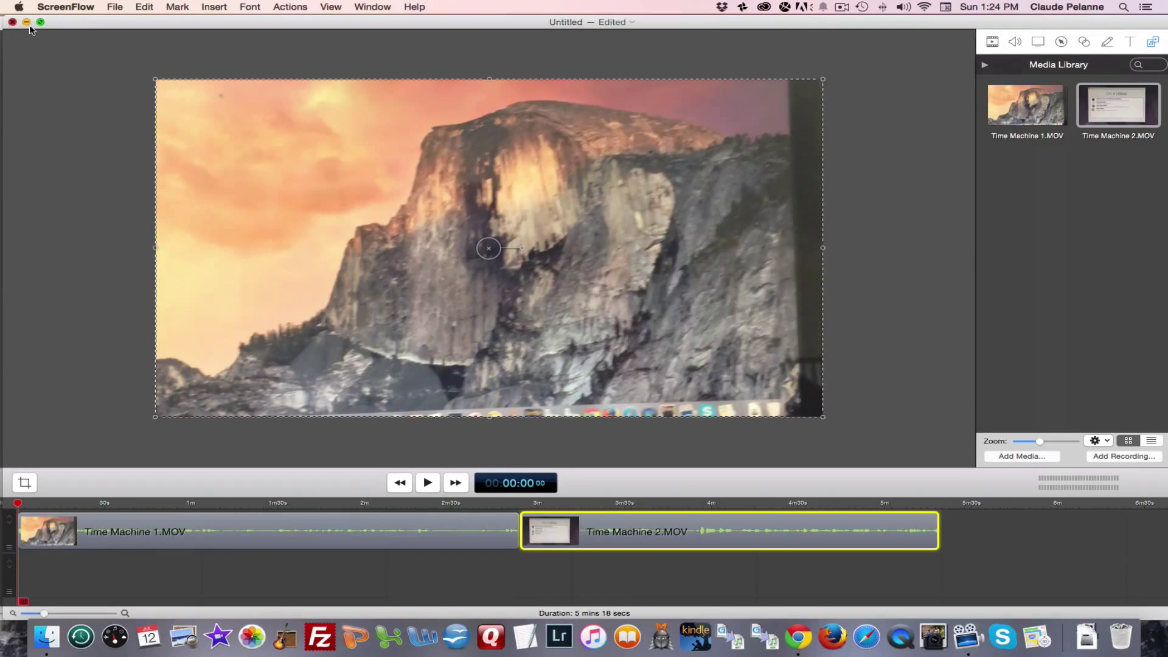
{"action": "key", "text": "super+w"}
{"action": "left_click", "coordinate": [548, 169]}
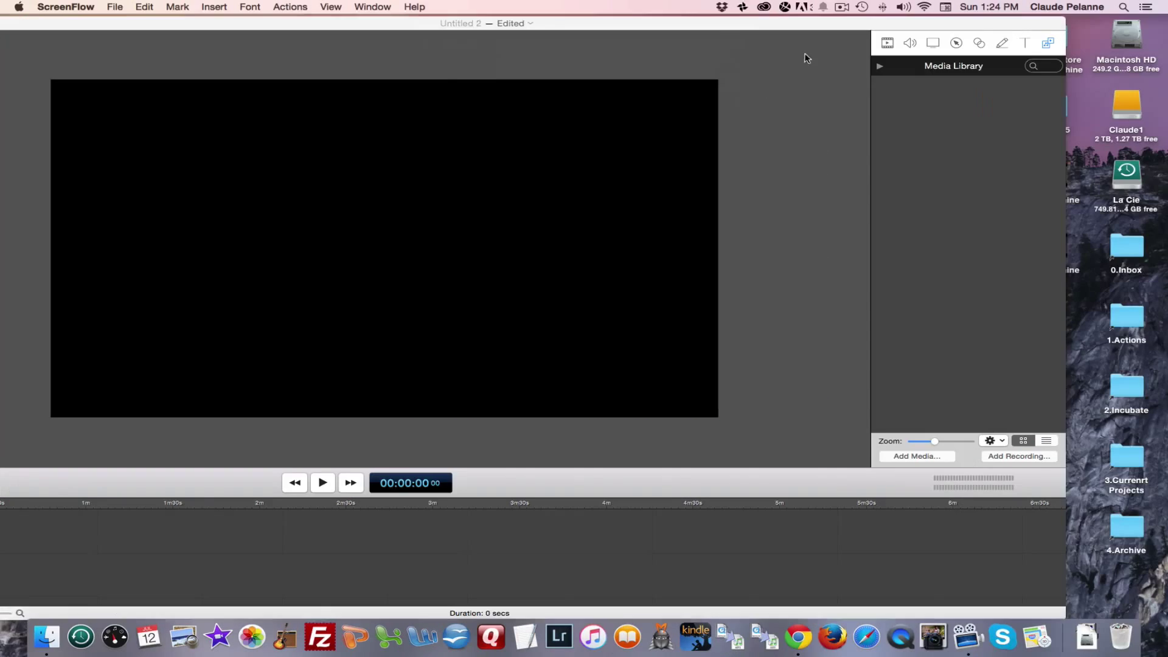
Import Time Machine 1.MOV and Time Machine 2.MOV from the desktop into the new document's media library.
{"action": "left_click_drag", "start_coordinate": [966, 17], "coordinate": [886, 21]}
{"action": "left_click_drag", "start_coordinate": [1069, 184], "coordinate": [897, 164]}
{"action": "left_click_drag", "start_coordinate": [1059, 250], "coordinate": [874, 227]}
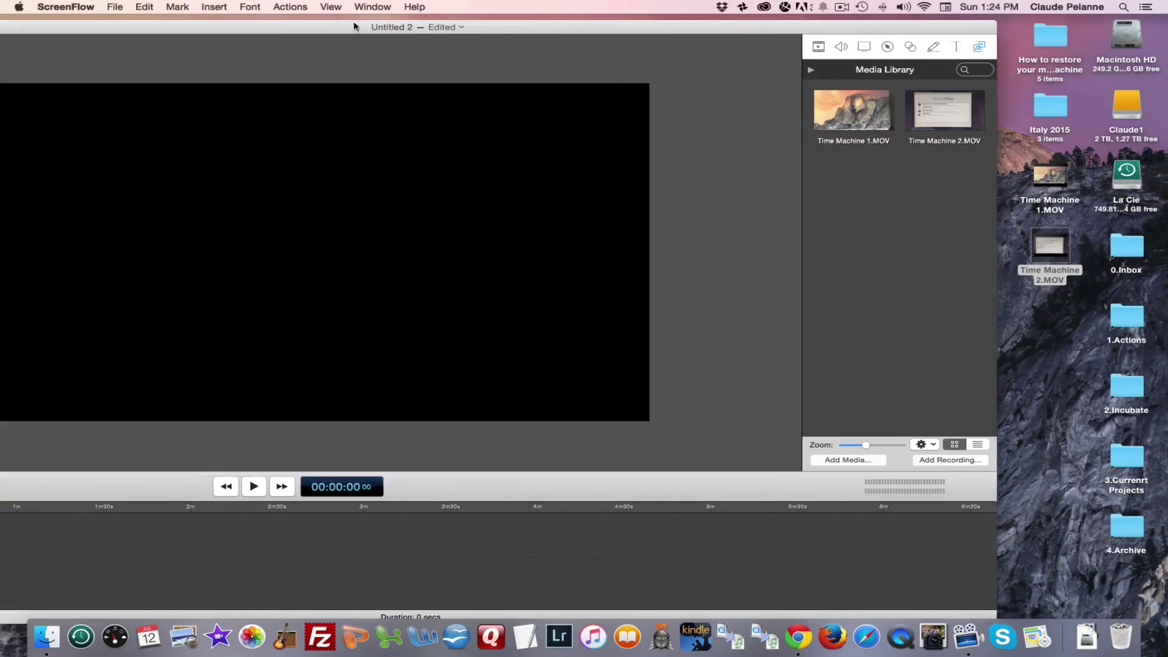
{"action": "double_click", "coordinate": [469, 23]}
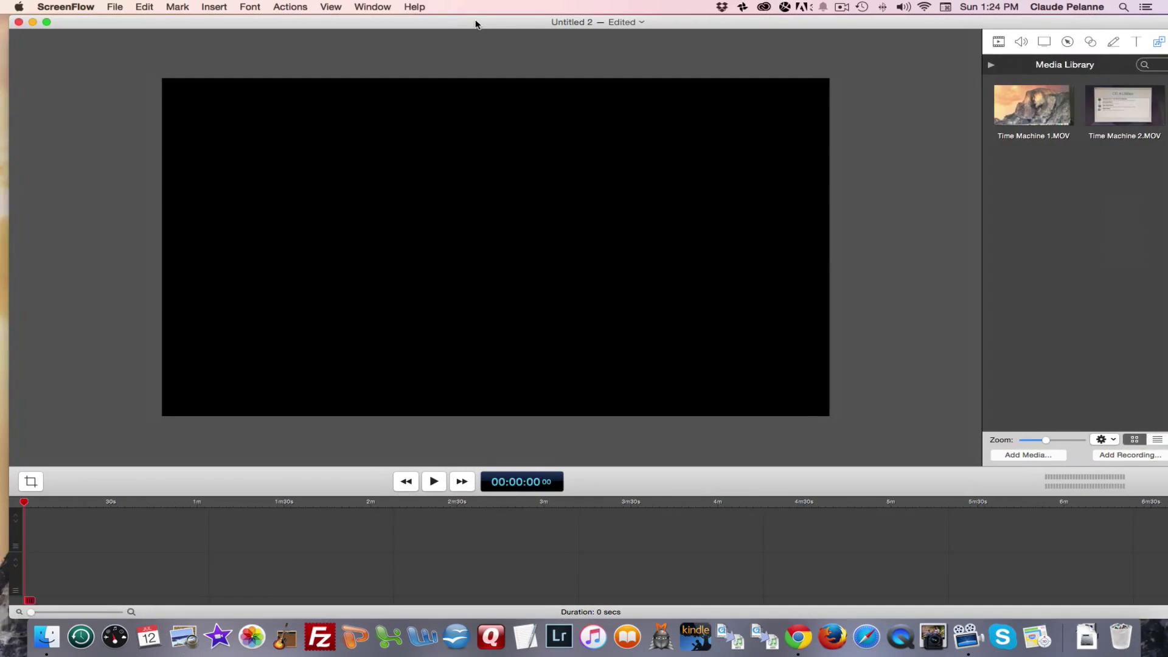
Place Time Machine 1.MOV at the start of the timeline with Time Machine 2.MOV directly after it, and minimize the project window.
{"action": "left_click", "coordinate": [1017, 104]}
{"action": "left_click_drag", "start_coordinate": [1017, 105], "coordinate": [50, 522]}
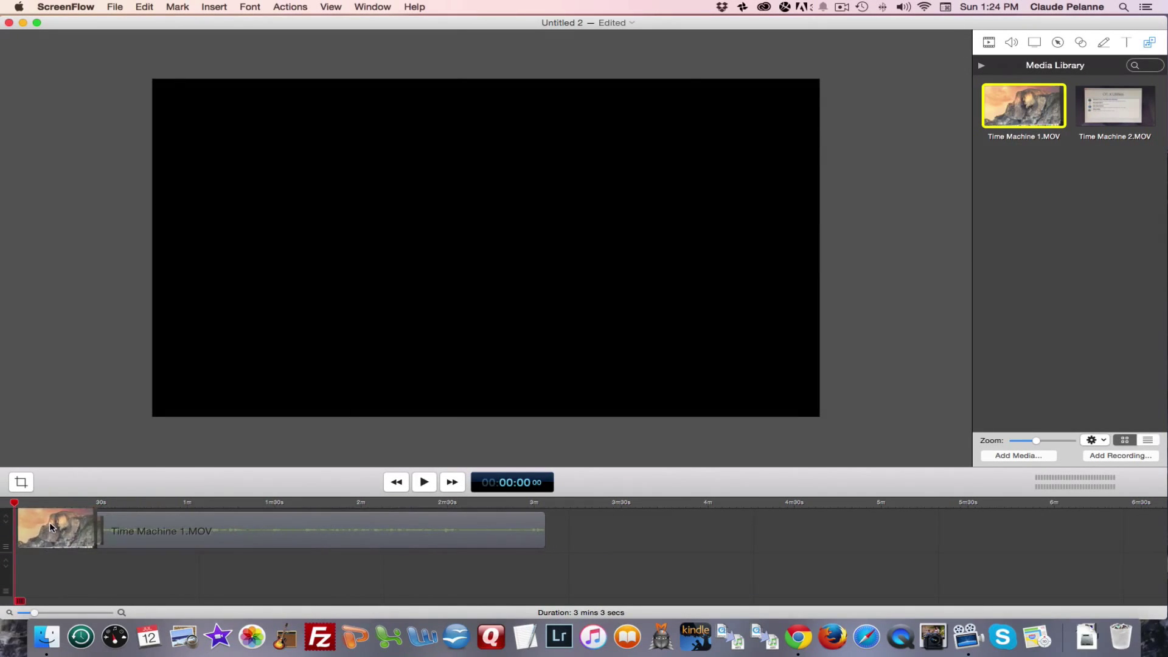
{"action": "left_click", "coordinate": [248, 536]}
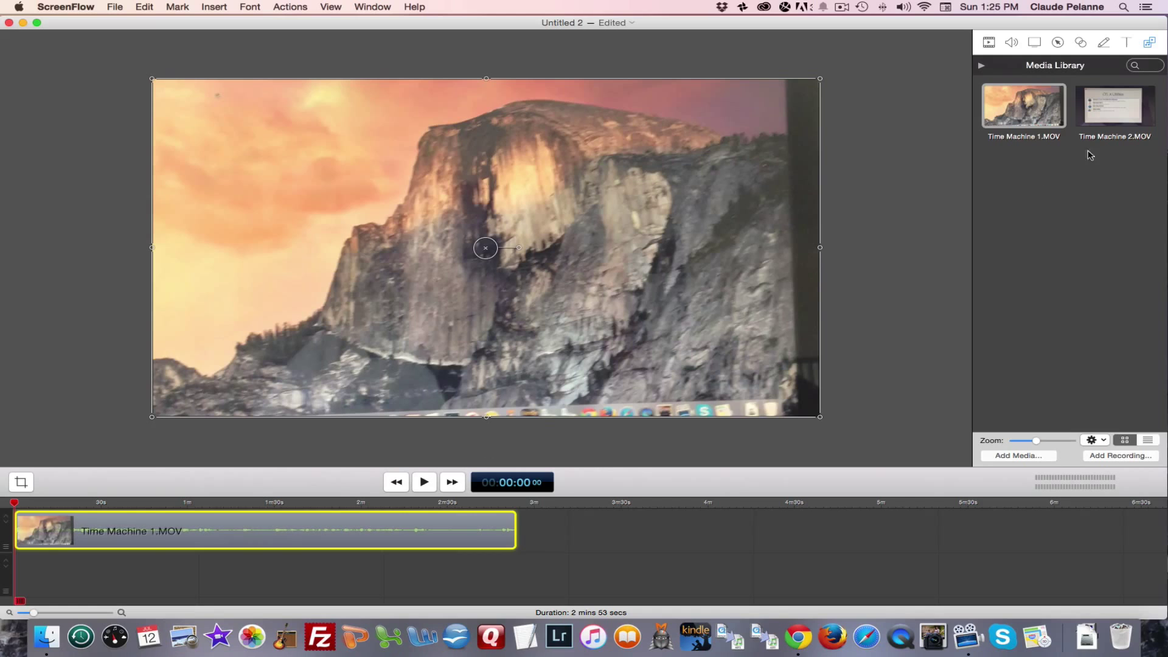
{"action": "left_click_drag", "start_coordinate": [1086, 106], "coordinate": [667, 524]}
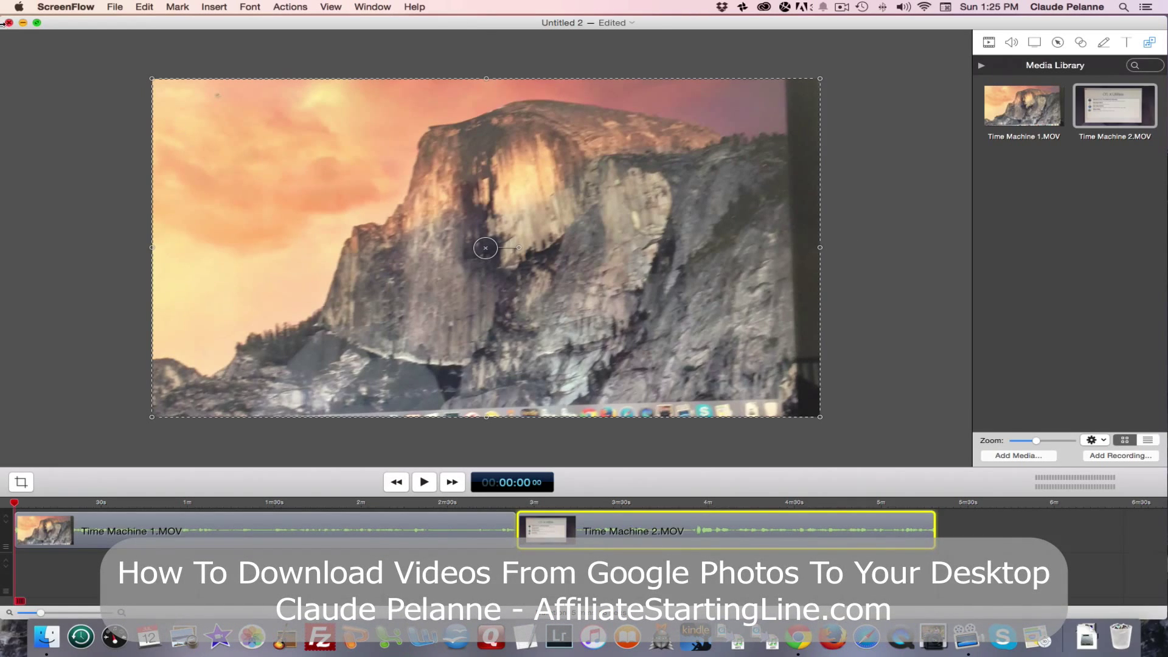
{"action": "left_click", "coordinate": [23, 24]}
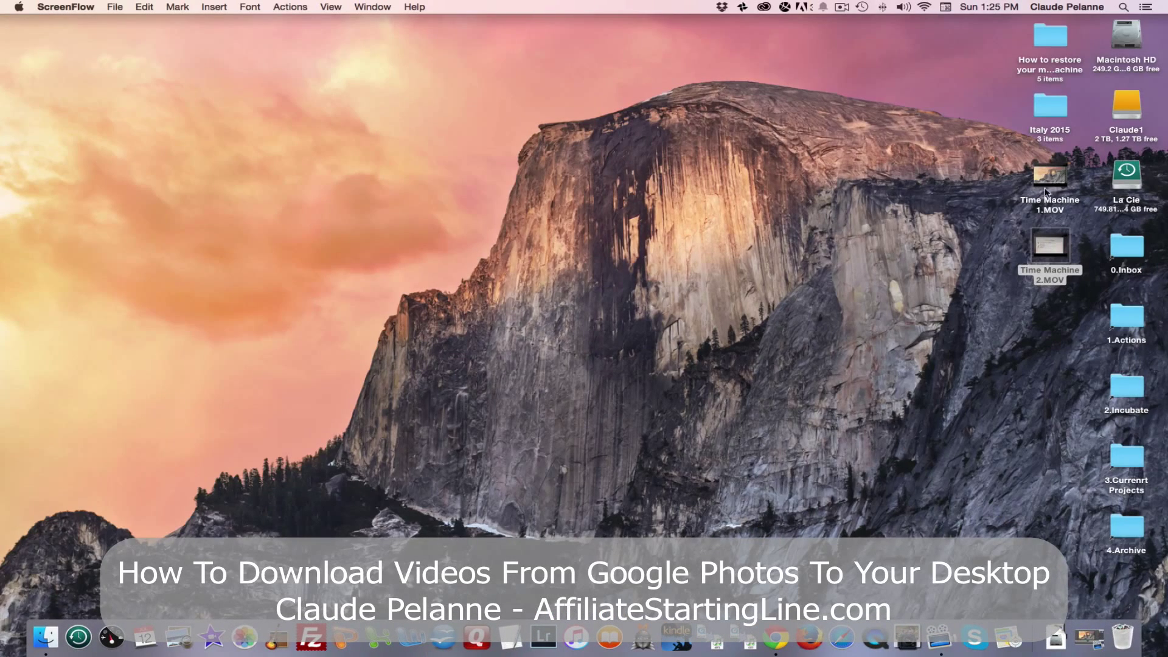